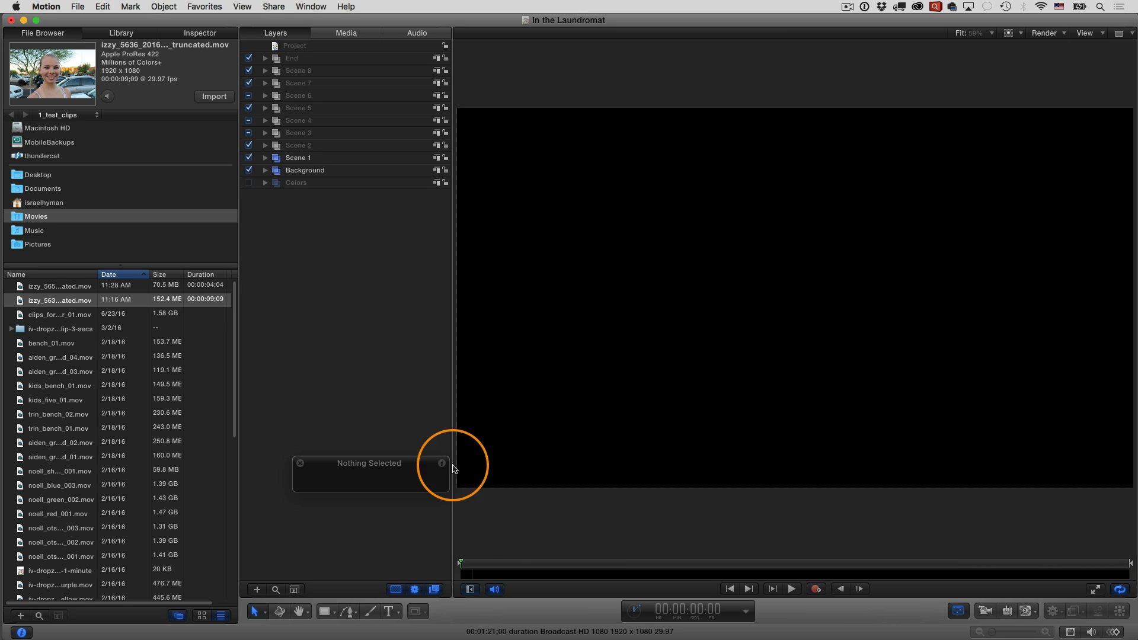
Go to 00:00:02:18 in Scene 1 and try to drop the izzy_5636 clip onto the drop zone in the canvas
{"action": "left_click", "coordinate": [466, 565]}
{"action": "left_click_drag", "start_coordinate": [466, 565], "coordinate": [484, 568]}
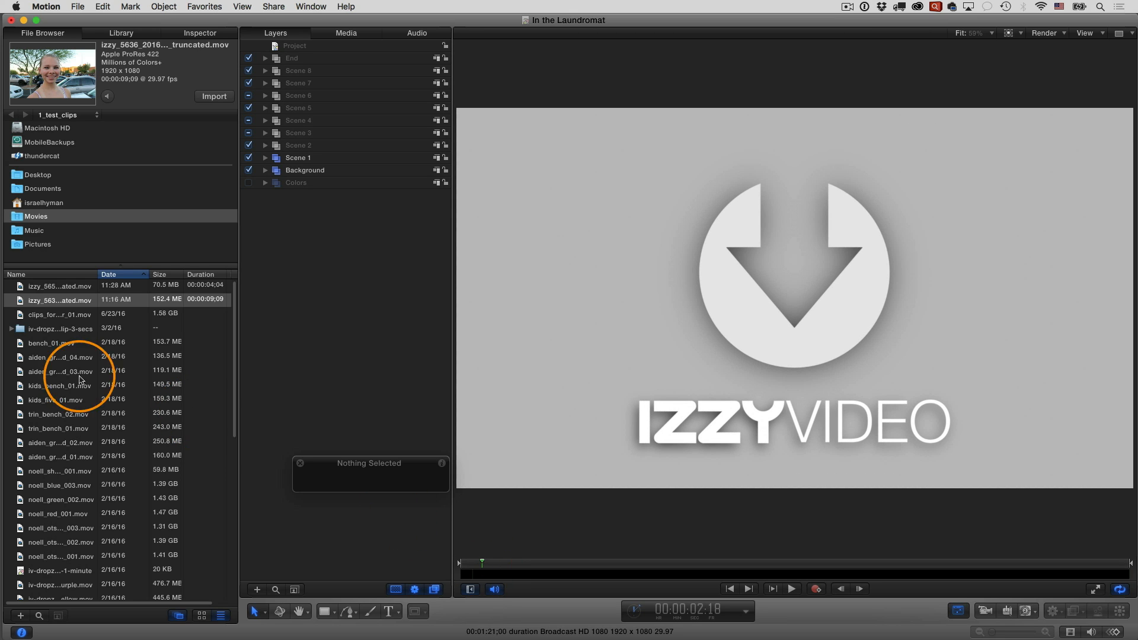
{"action": "left_click_drag", "start_coordinate": [16, 301], "coordinate": [793, 304]}
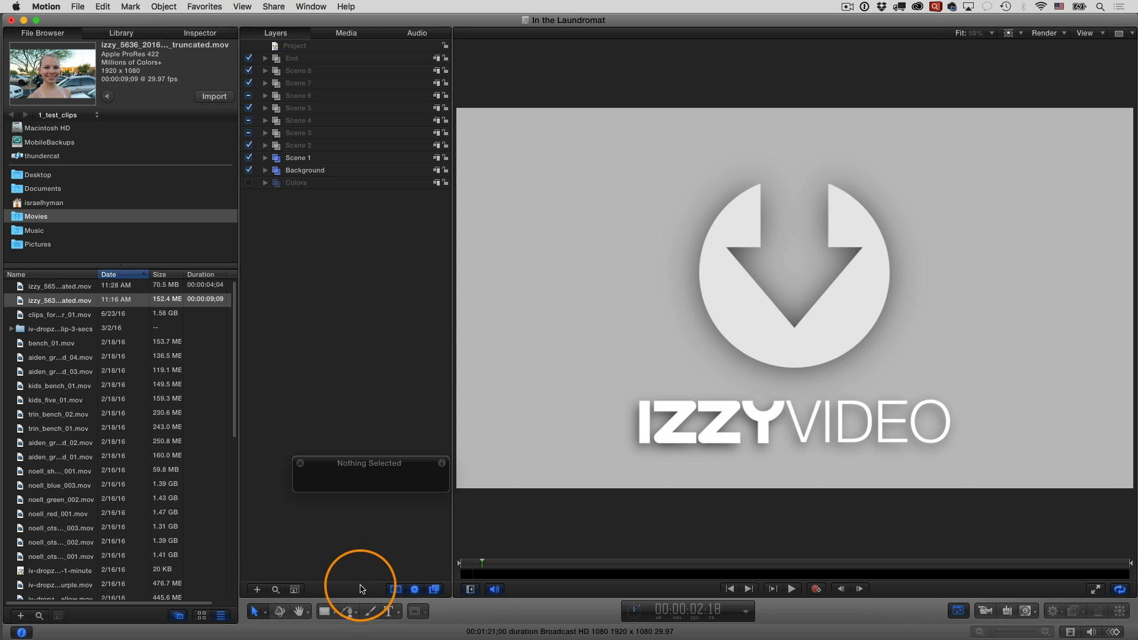
Filter the layers list by "Drop zone" and assign the izzy_5636 clip to Drop Zone 1 in Scene 1
{"action": "left_click", "coordinate": [276, 589]}
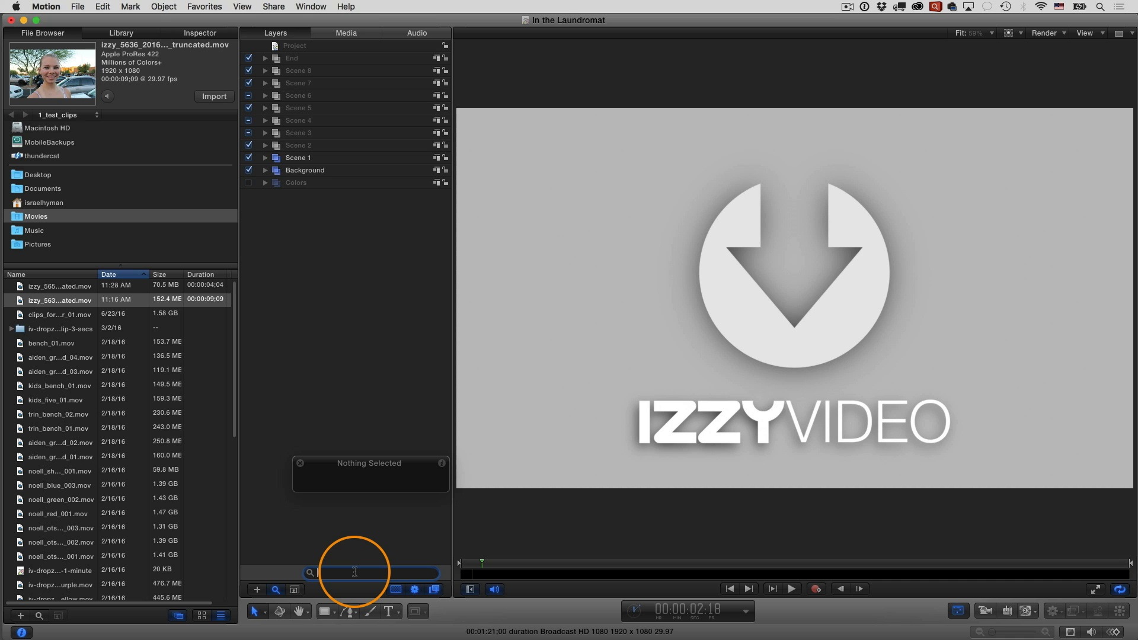
{"action": "type", "text": "Drop zone"}
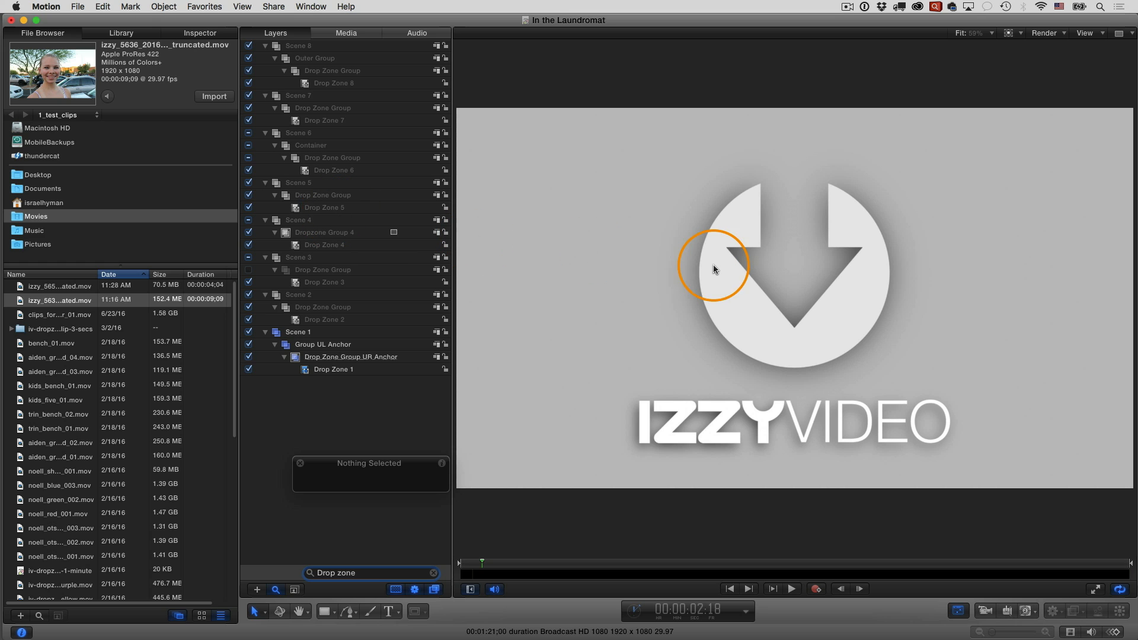
{"action": "left_click_drag", "start_coordinate": [21, 303], "coordinate": [344, 371]}
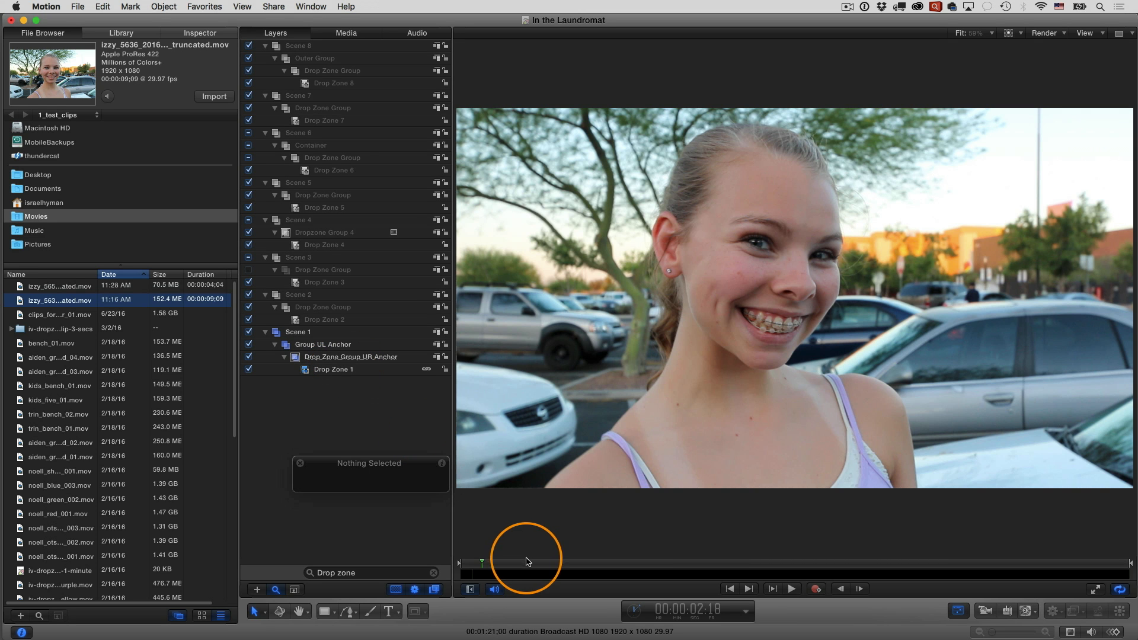
Play back the opening of Scene 1 to check the clip in Drop Zone 1
{"action": "left_click_drag", "start_coordinate": [482, 562], "coordinate": [466, 568]}
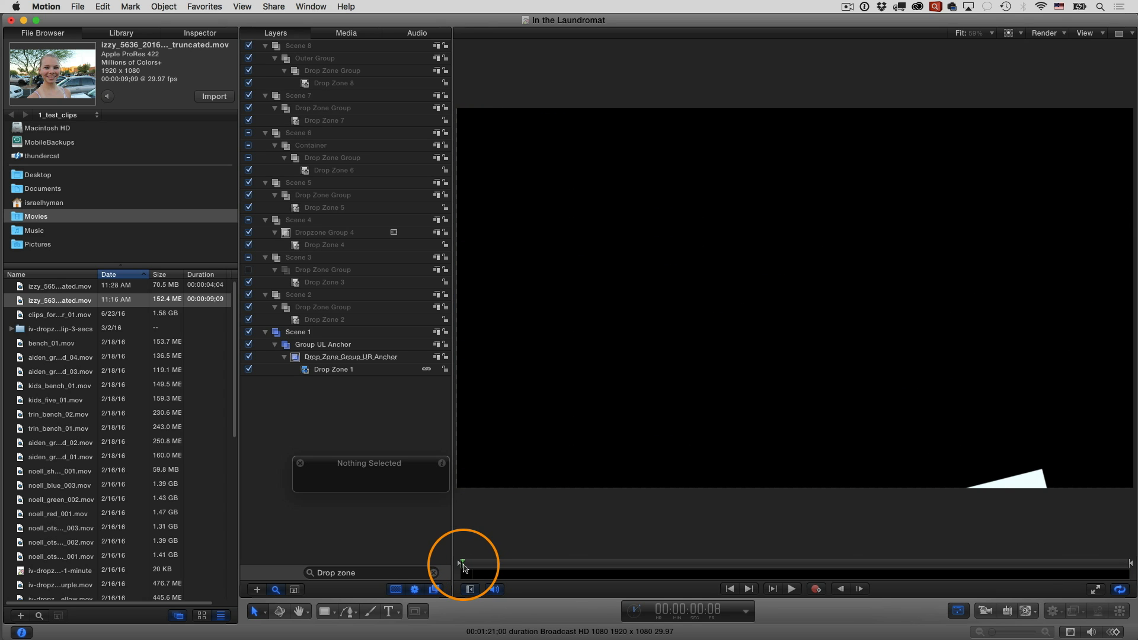
{"action": "key", "text": "space"}
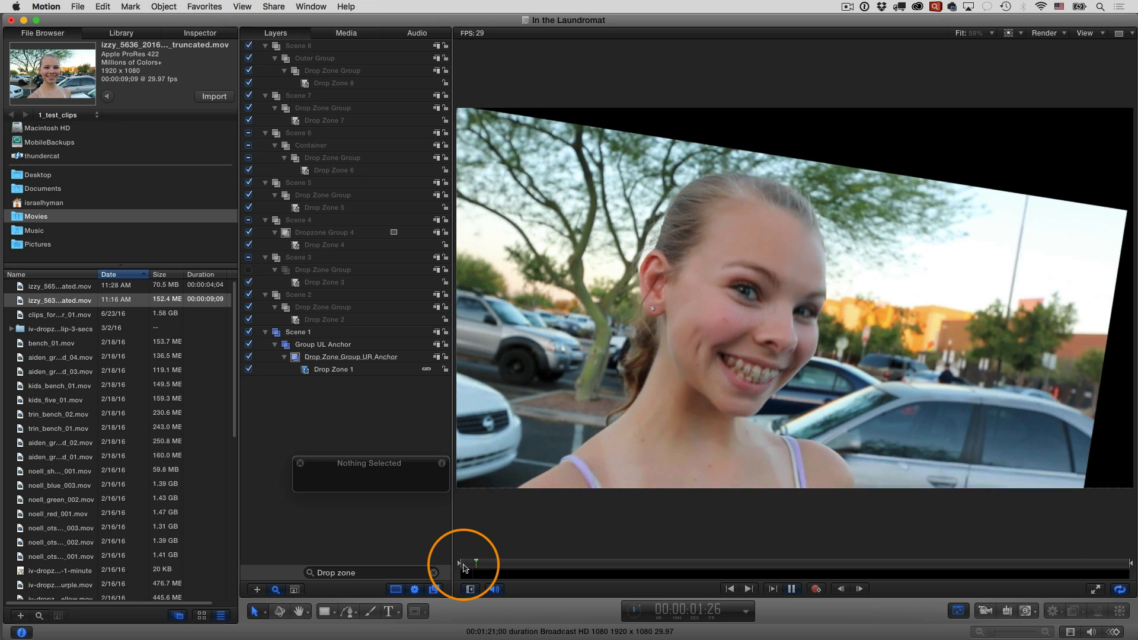
{"action": "key", "text": "space"}
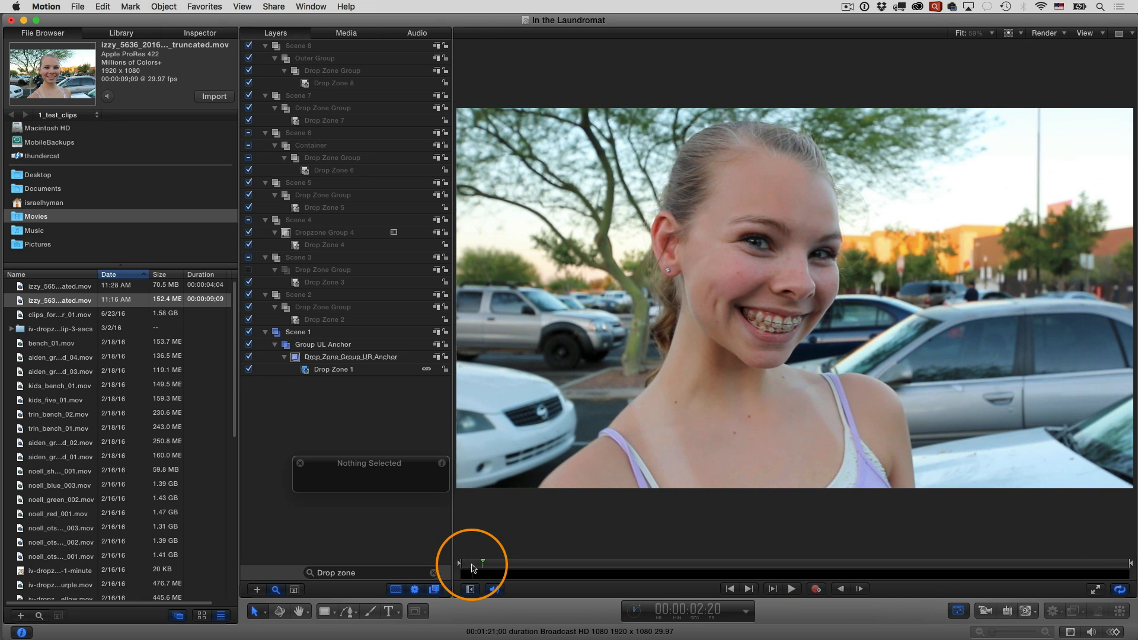
Go to 00:00:14:29 and assign the izzy_5651 clip, found with the files sorted by date, to Drop Zone 2
{"action": "left_click_drag", "start_coordinate": [483, 564], "coordinate": [584, 567]}
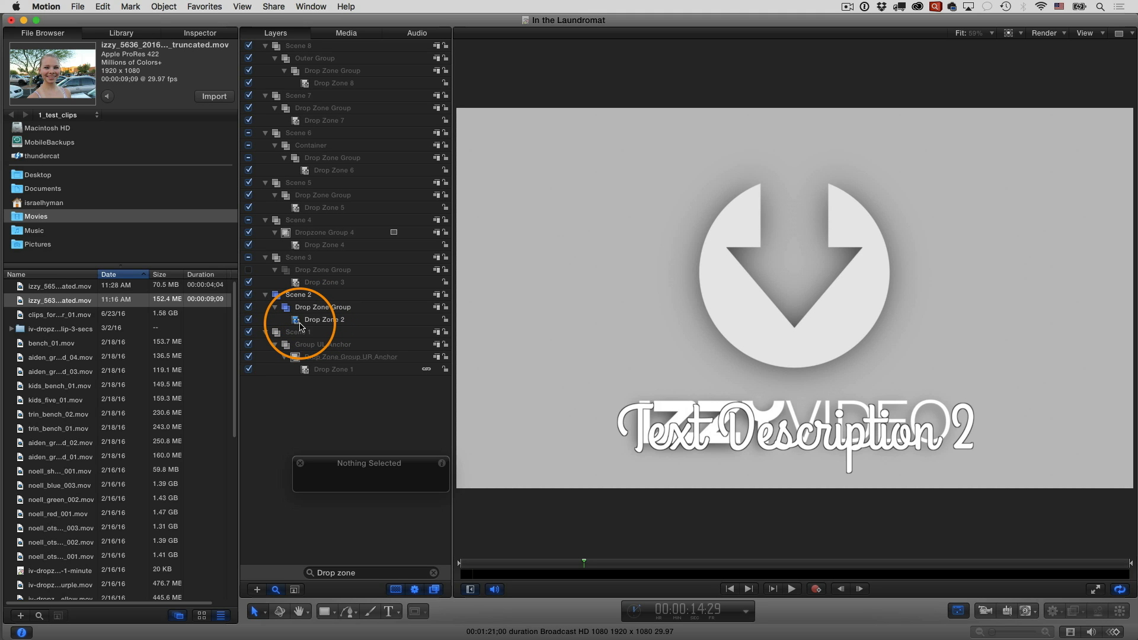
{"action": "left_click", "coordinate": [44, 274]}
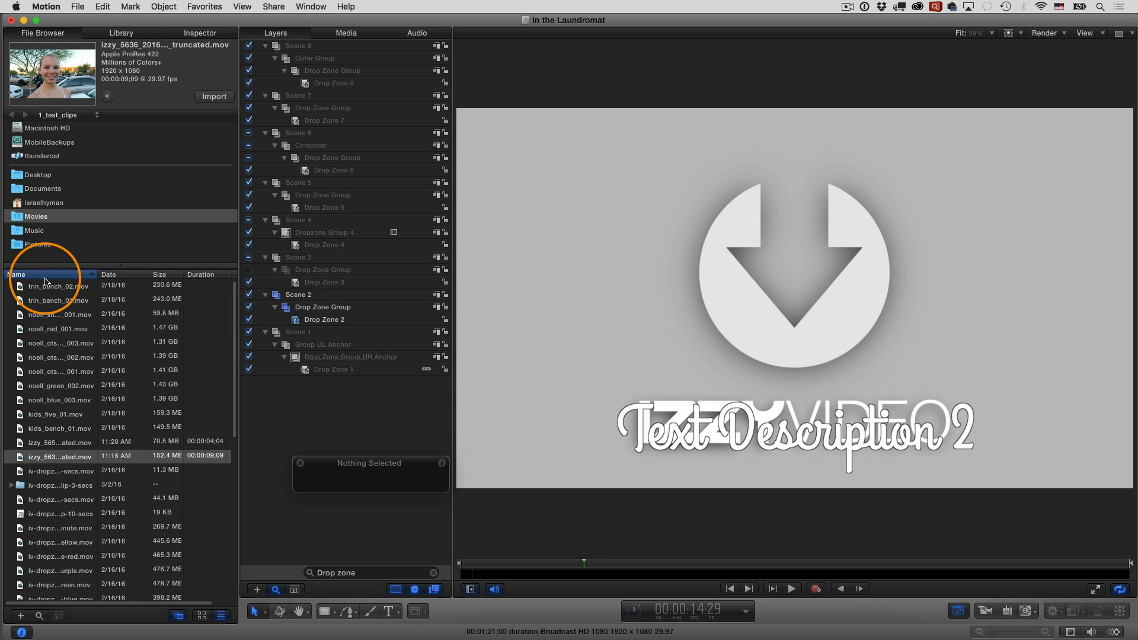
{"action": "left_click", "coordinate": [132, 274]}
{"action": "left_click", "coordinate": [57, 286]}
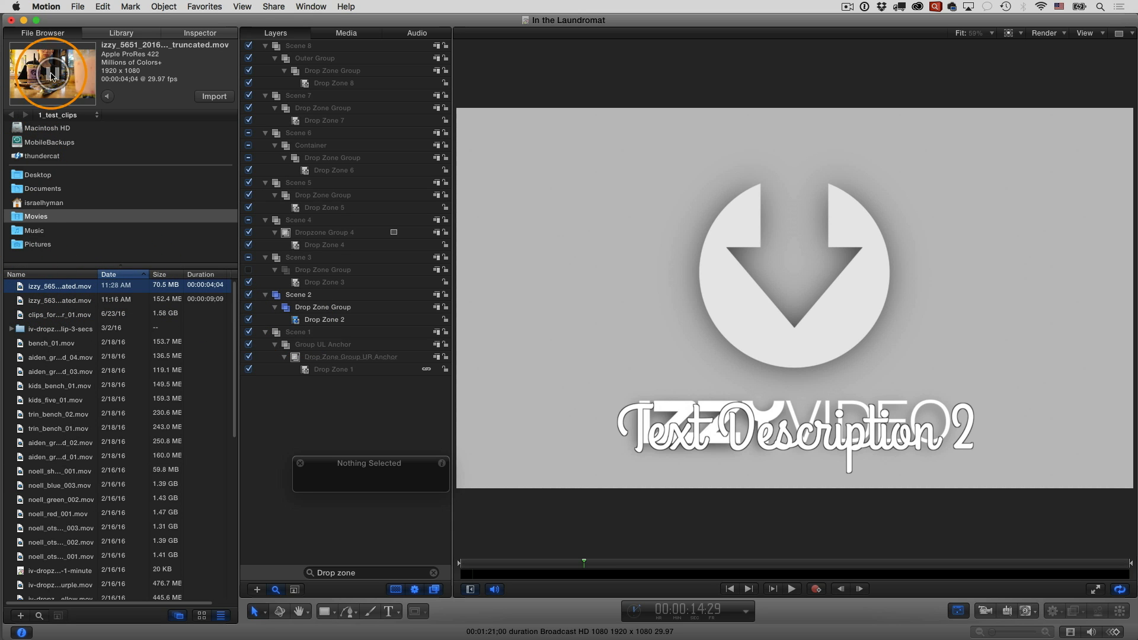
{"action": "left_click_drag", "start_coordinate": [46, 286], "coordinate": [327, 322]}
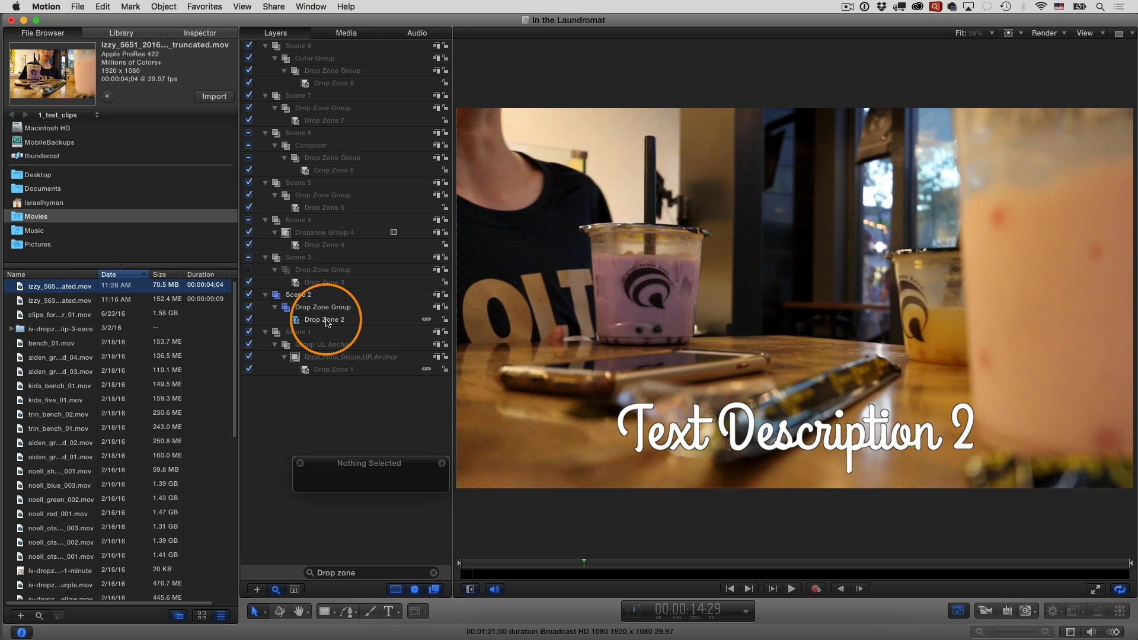
Play back the transition into Scene 2 to check the clip in Drop Zone 2
{"action": "left_click_drag", "start_coordinate": [489, 564], "coordinate": [543, 565]}
{"action": "key", "text": "space"}
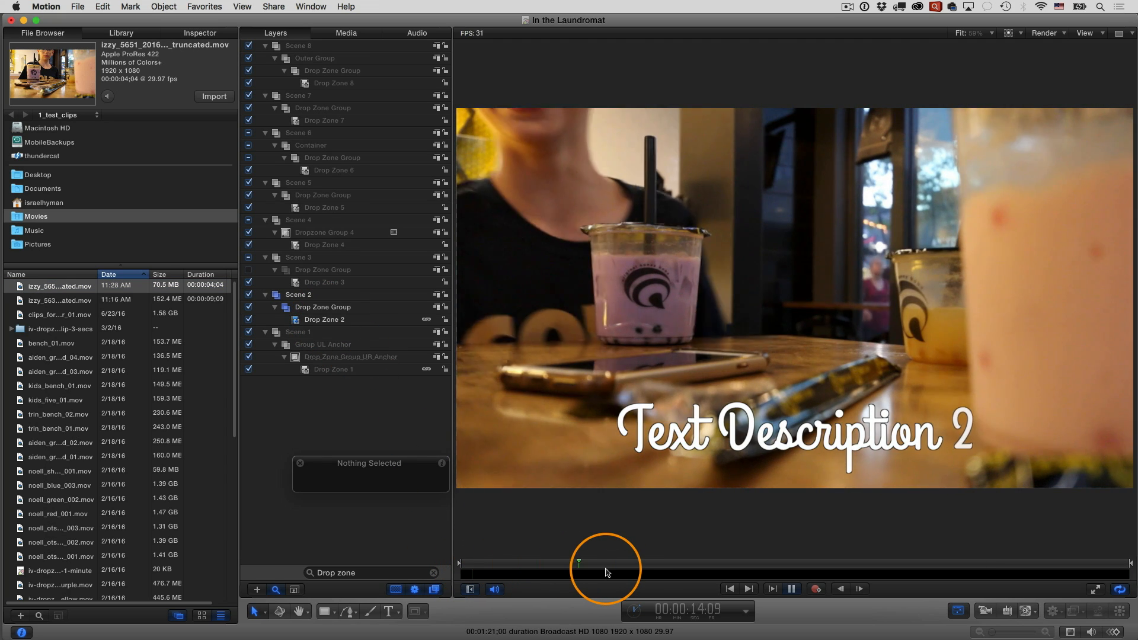
{"action": "key", "text": "space"}
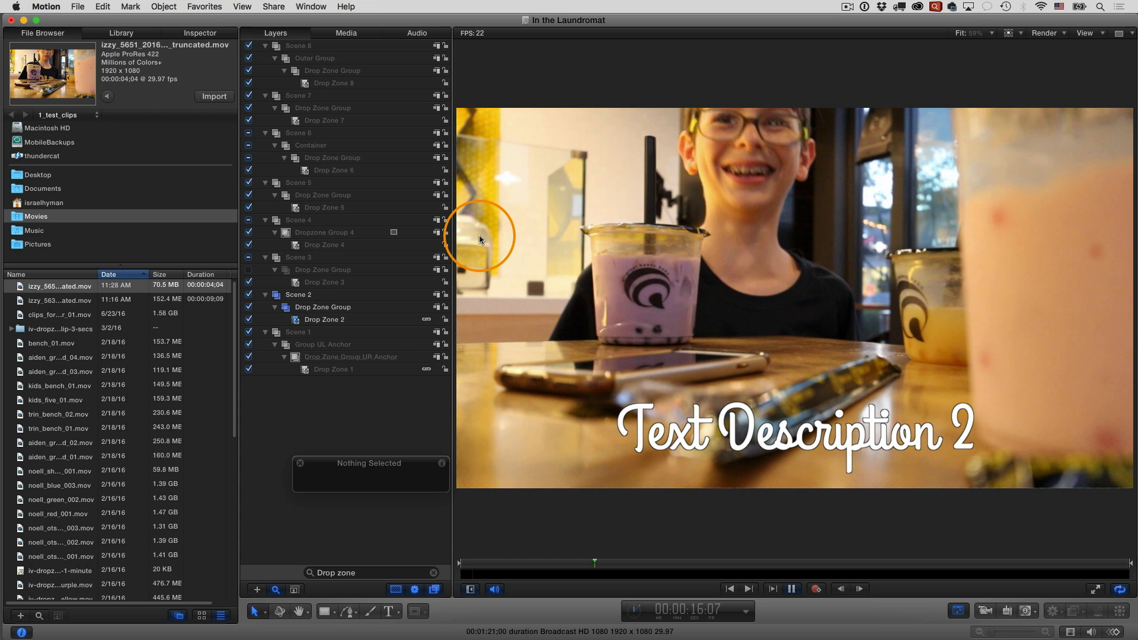
Turn off the audio tracks of the izzy_5651 and izzy_5636 clips and return to the layers list
{"action": "left_click", "coordinate": [417, 33]}
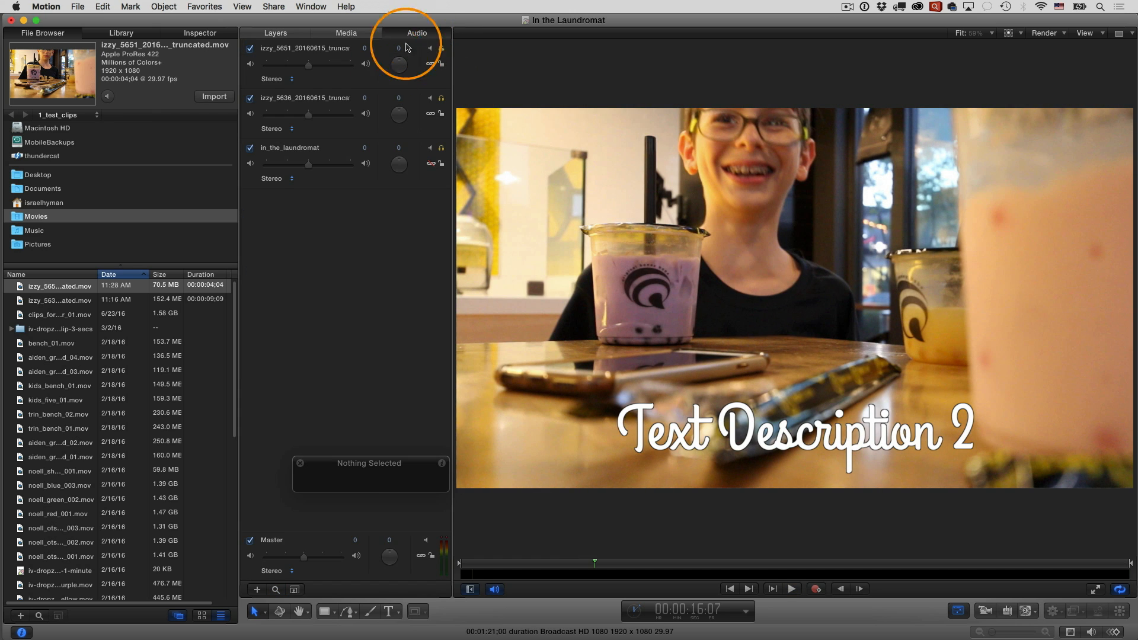
{"action": "left_click", "coordinate": [250, 48]}
{"action": "left_click", "coordinate": [249, 98]}
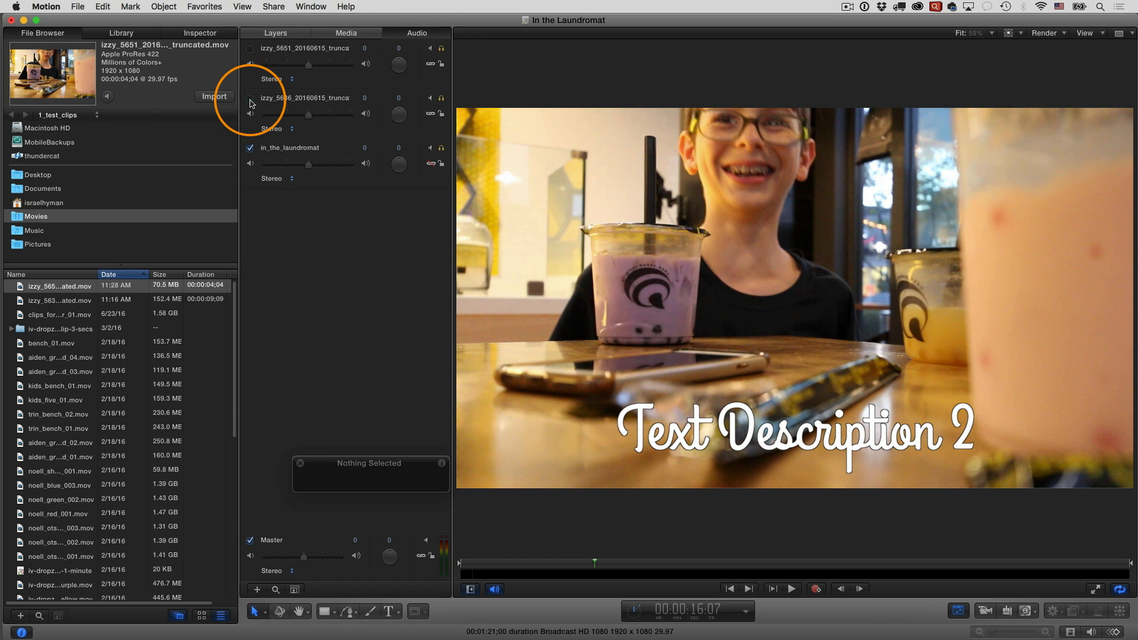
{"action": "left_click", "coordinate": [275, 34]}
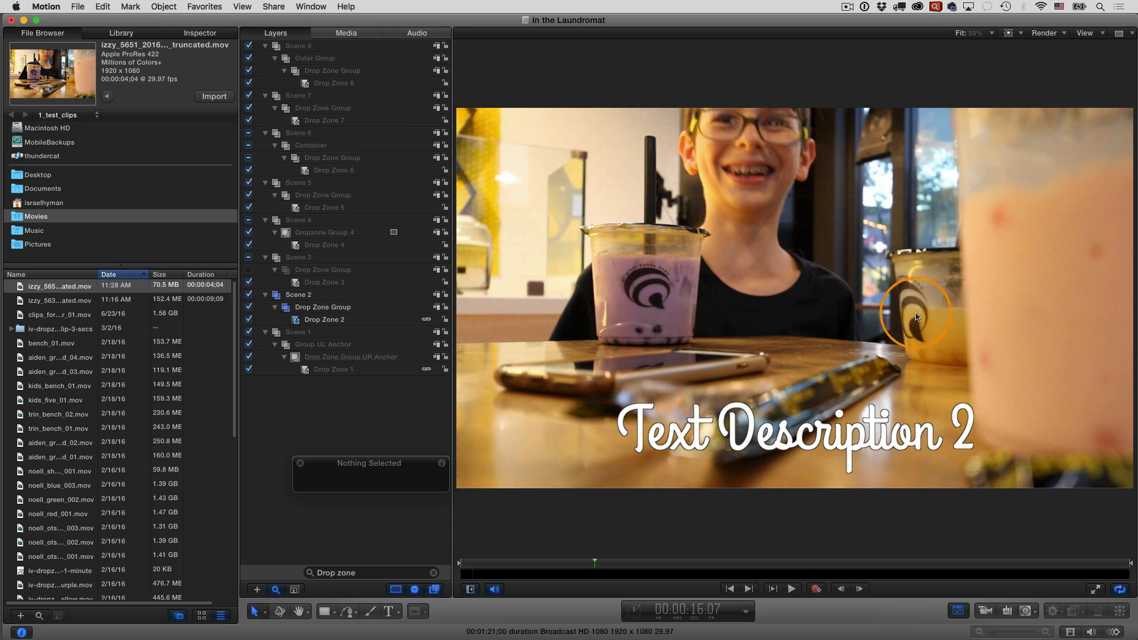
Go to the end of Drop Zone 1 at 00:00:13:15 and examine the layer's timing properties
{"action": "left_click", "coordinate": [307, 371]}
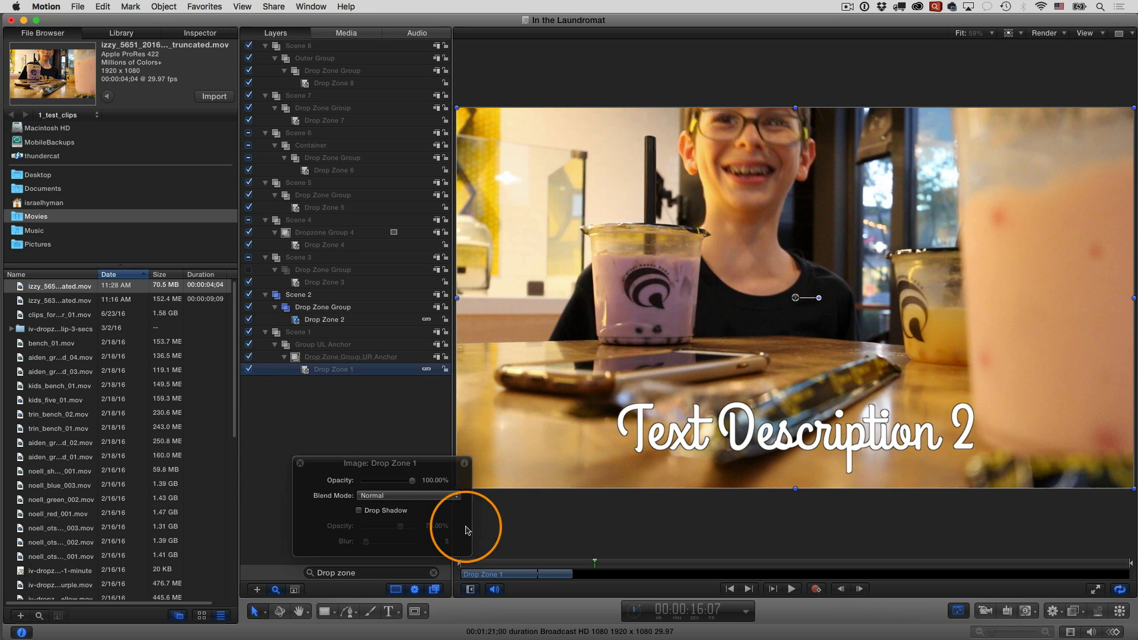
{"action": "left_click_drag", "start_coordinate": [521, 563], "coordinate": [573, 570]}
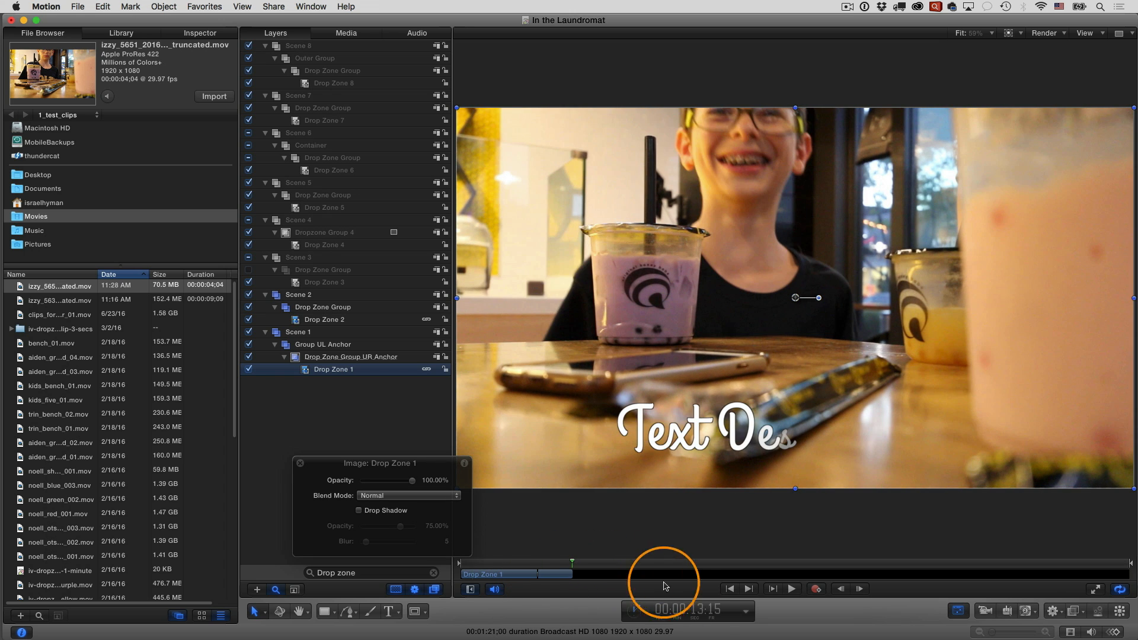
{"action": "left_click_drag", "start_coordinate": [368, 483], "coordinate": [329, 472]}
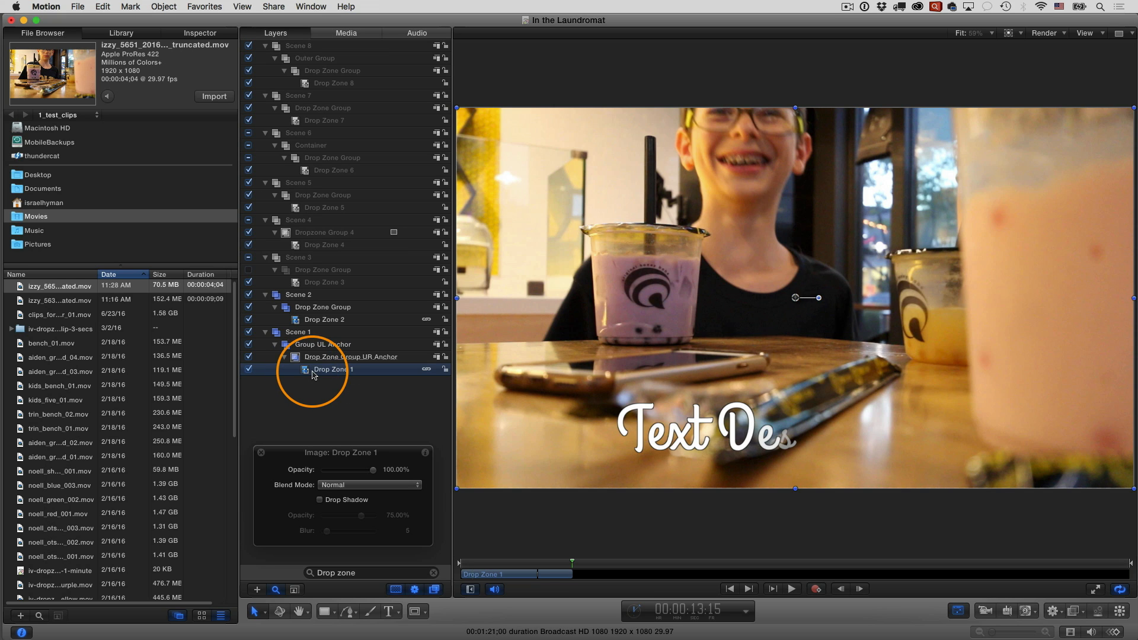
{"action": "left_click", "coordinate": [199, 33]}
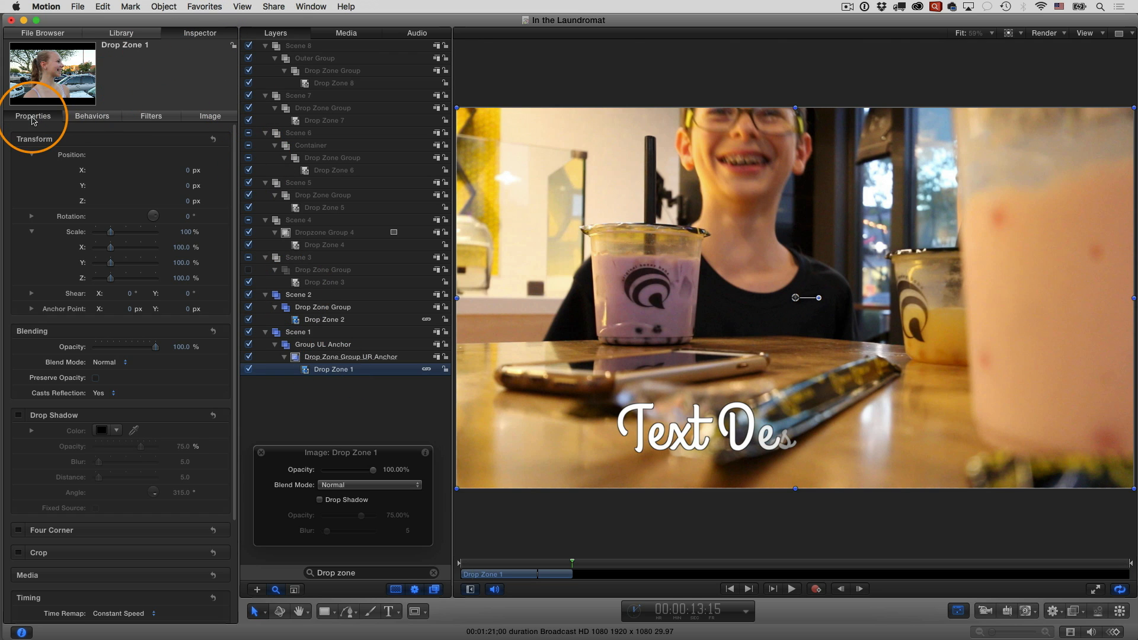
{"action": "left_click_drag", "start_coordinate": [233, 261], "coordinate": [231, 365]}
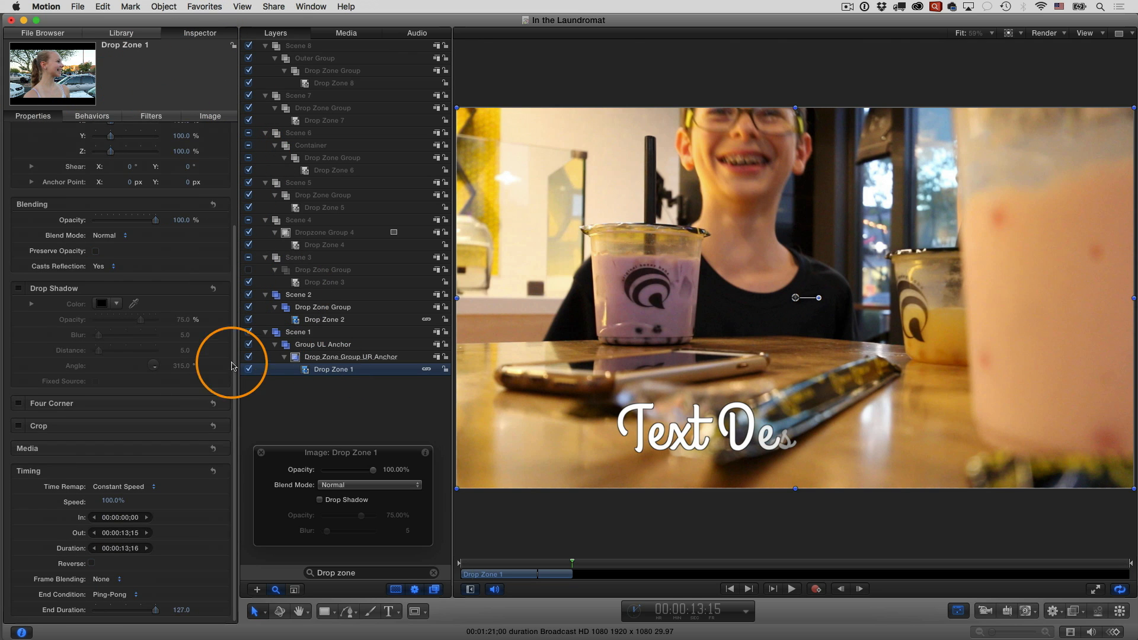
{"action": "scroll", "coordinate": [189, 473], "scroll_direction": "up", "scroll_amount": 5}
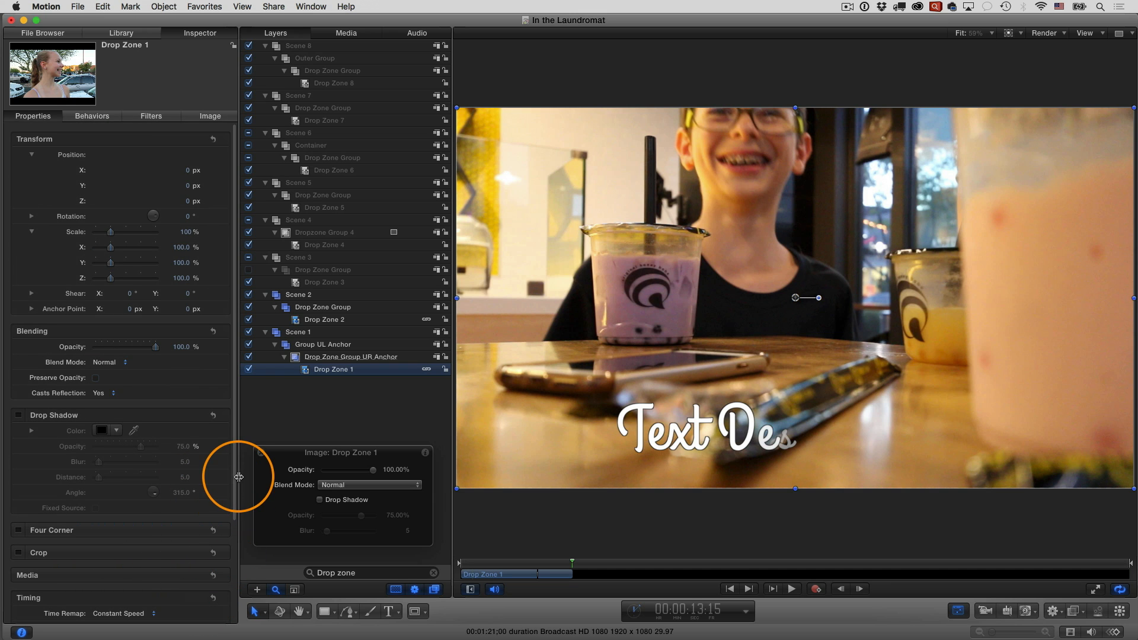
{"action": "left_click_drag", "start_coordinate": [233, 477], "coordinate": [237, 605]}
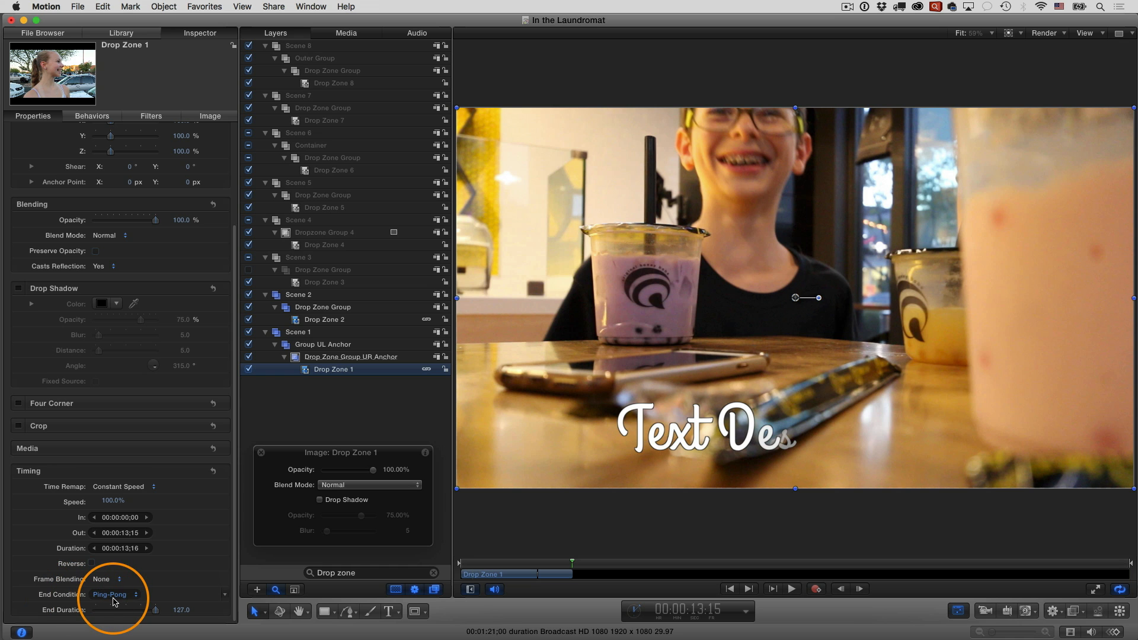
Go to 00:00:06:25 and set Drop Zone 1's End Condition to Hold
{"action": "left_click", "coordinate": [521, 565]}
{"action": "mouse_move", "coordinate": [521, 566]}
{"action": "left_mouse_down"}
{"action": "mouse_move", "coordinate": [555, 567]}
{"action": "mouse_move", "coordinate": [518, 569]}
{"action": "left_mouse_up"}
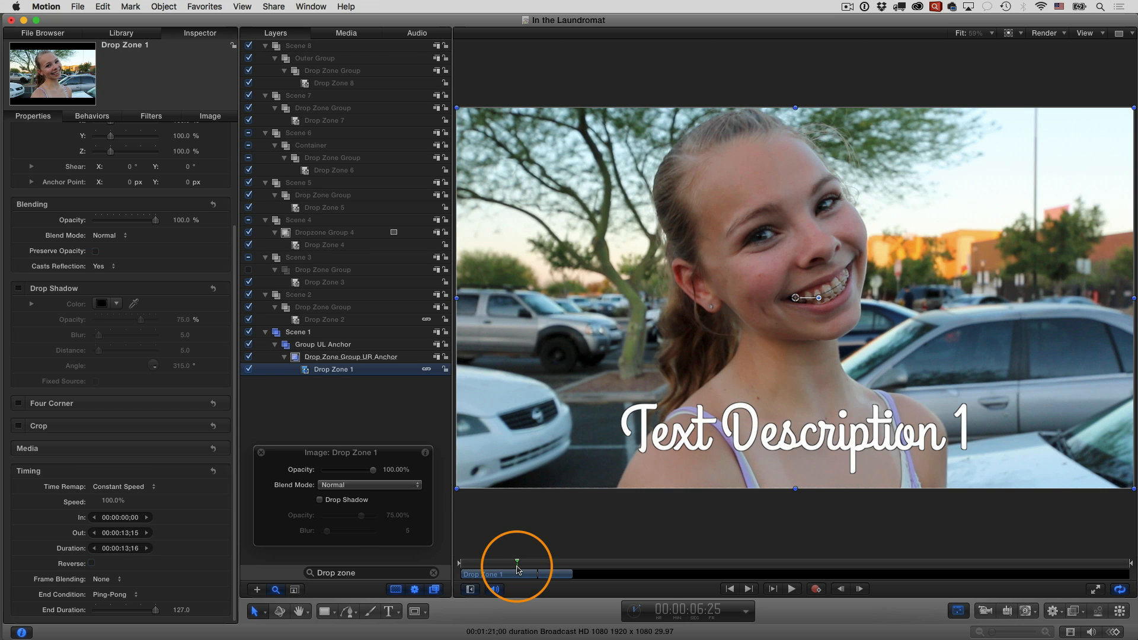
{"action": "left_click", "coordinate": [126, 597]}
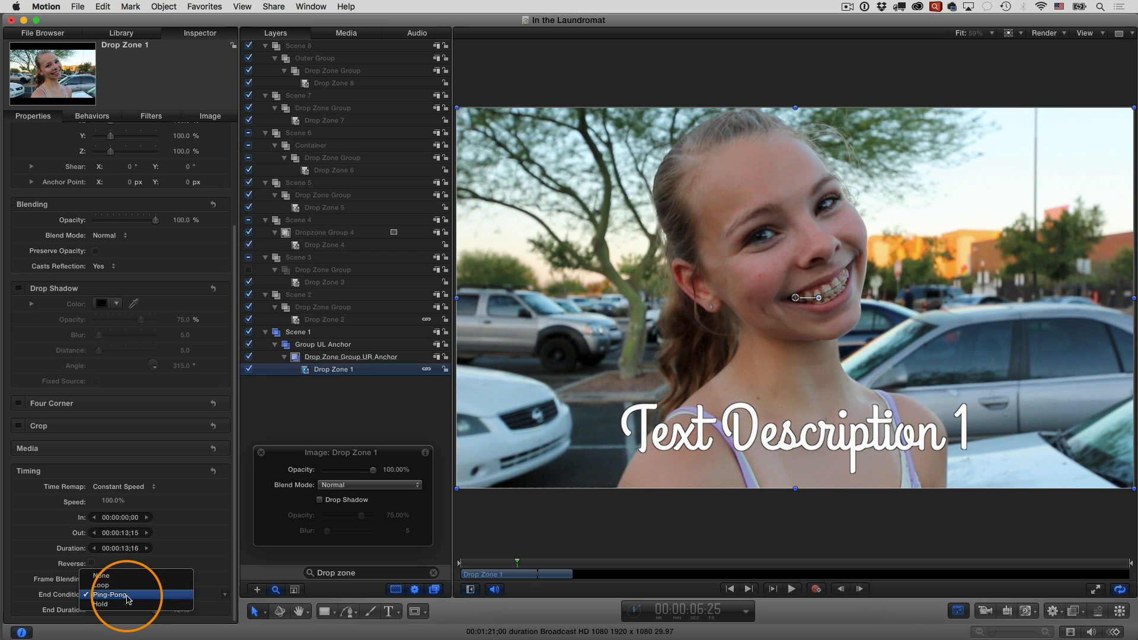
{"action": "left_click", "coordinate": [128, 604]}
Scrub and play the end of Scene 1 to check how Drop Zone 1's clip holds into Scene 2
{"action": "left_click_drag", "start_coordinate": [517, 562], "coordinate": [541, 568]}
{"action": "left_click_drag", "start_coordinate": [543, 567], "coordinate": [515, 564]}
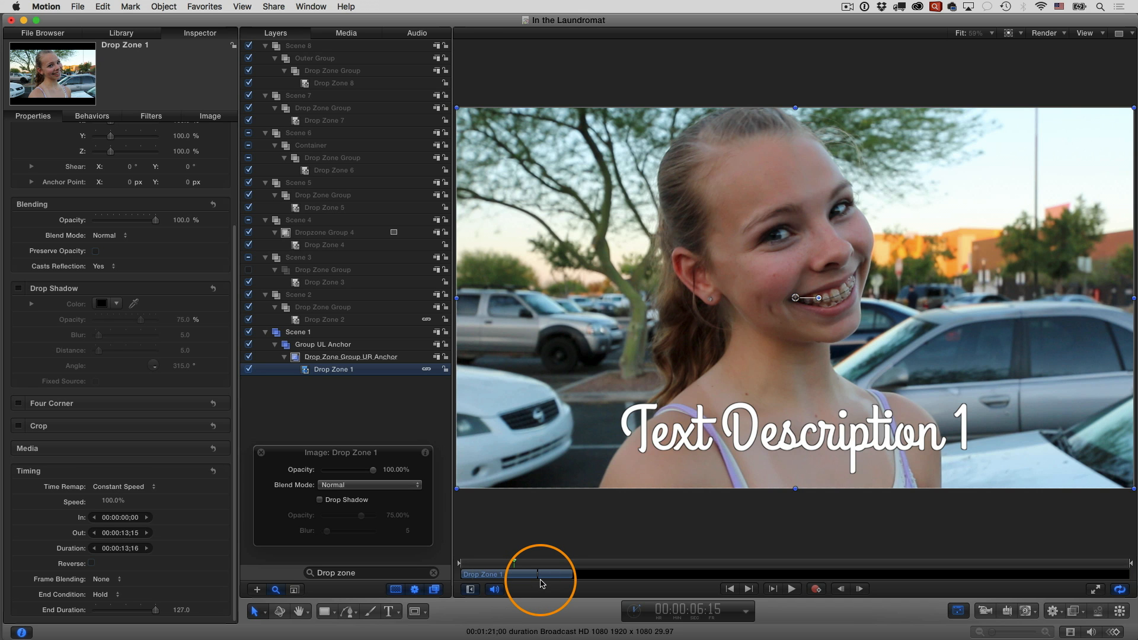
{"action": "key", "text": "space"}
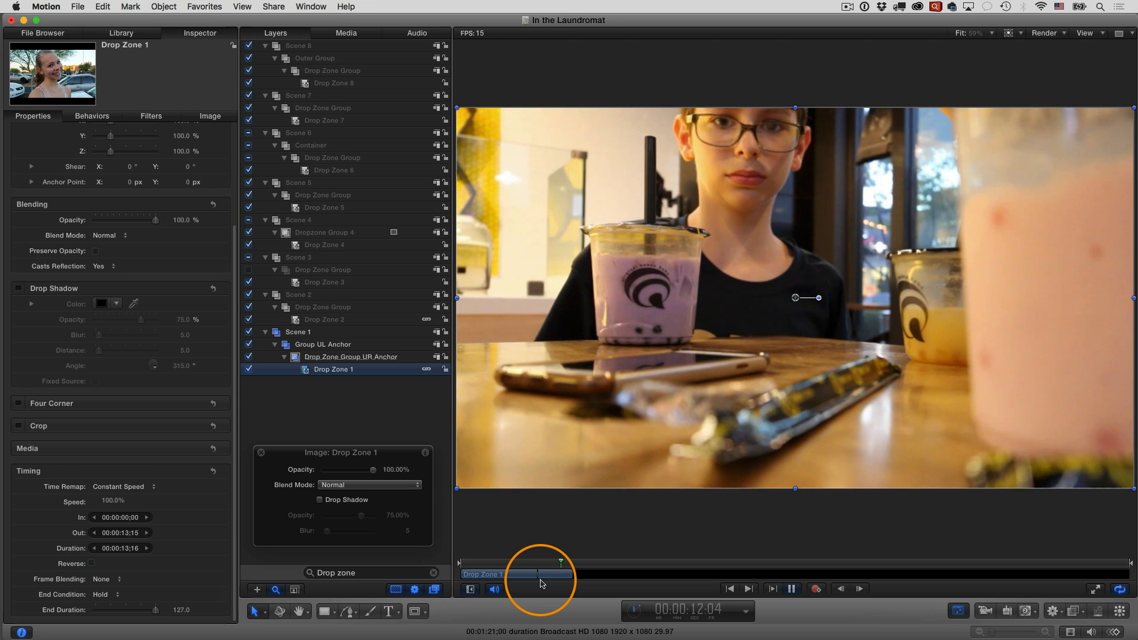
{"action": "left_click_drag", "start_coordinate": [557, 562], "coordinate": [527, 564]}
Try the None and Ping-Pong end conditions on Drop Zone 1 and return it to Hold
{"action": "left_click", "coordinate": [112, 595]}
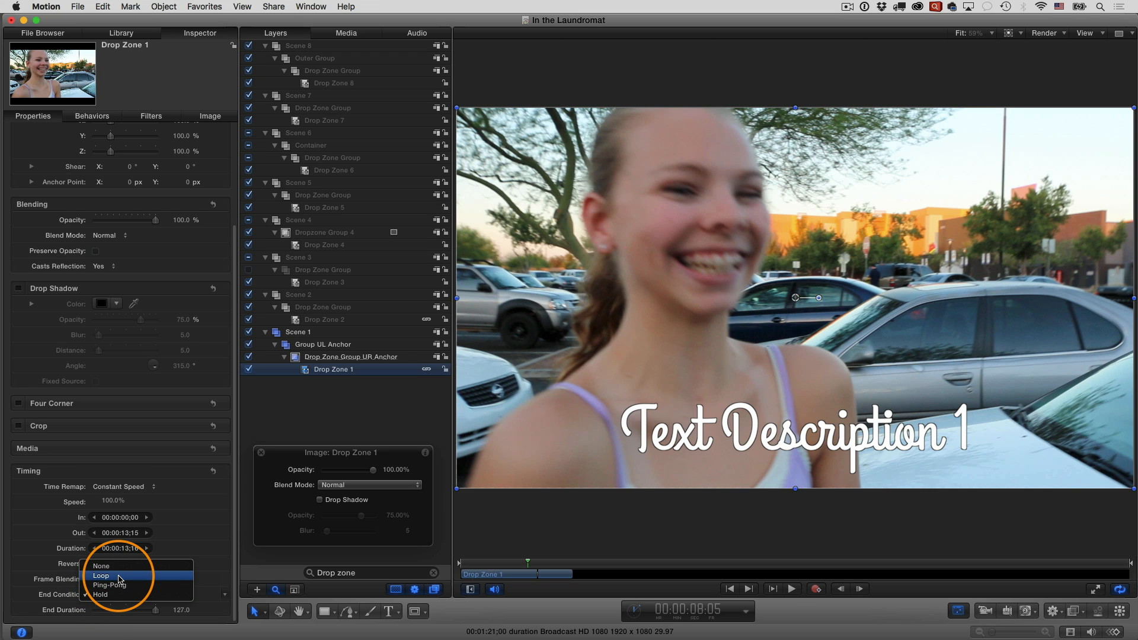
{"action": "left_click", "coordinate": [101, 566]}
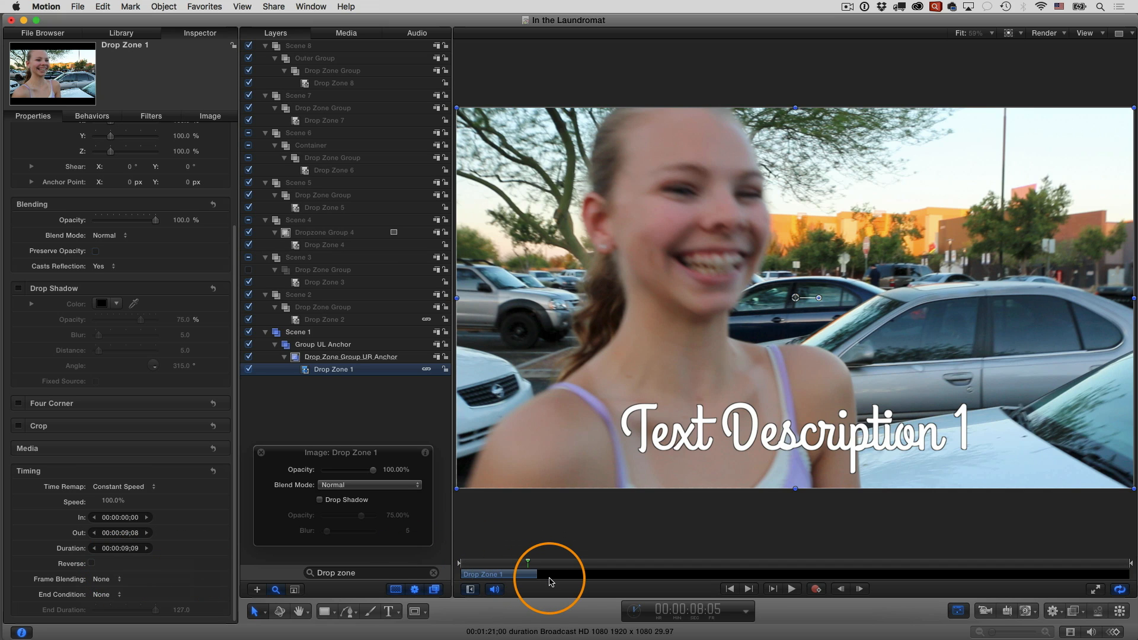
{"action": "left_click", "coordinate": [109, 596]}
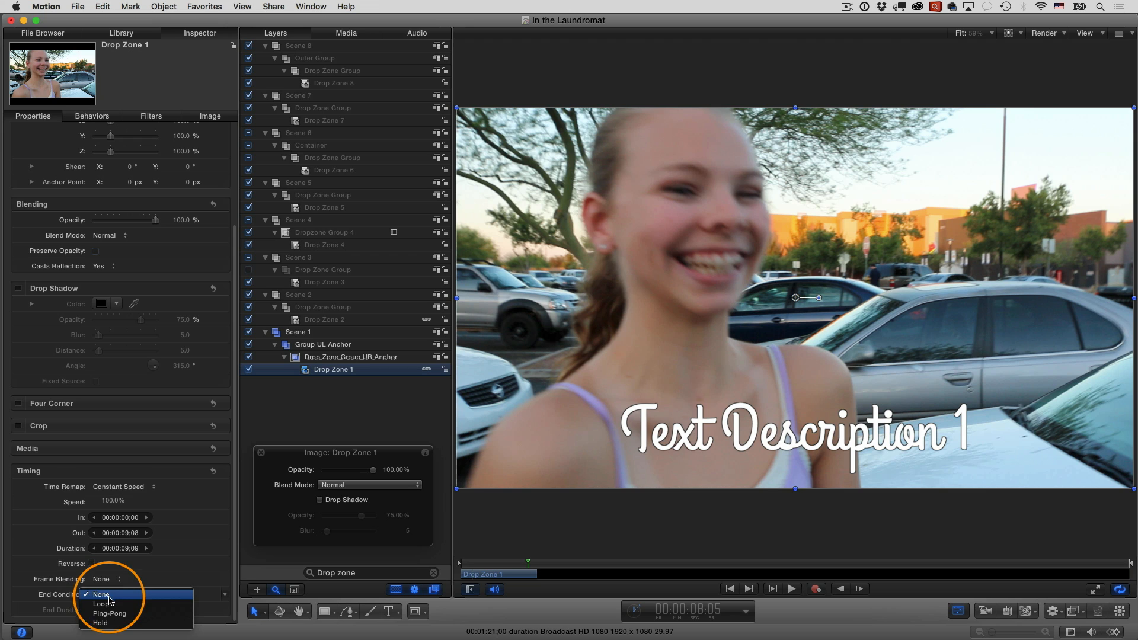
{"action": "left_click", "coordinate": [115, 616]}
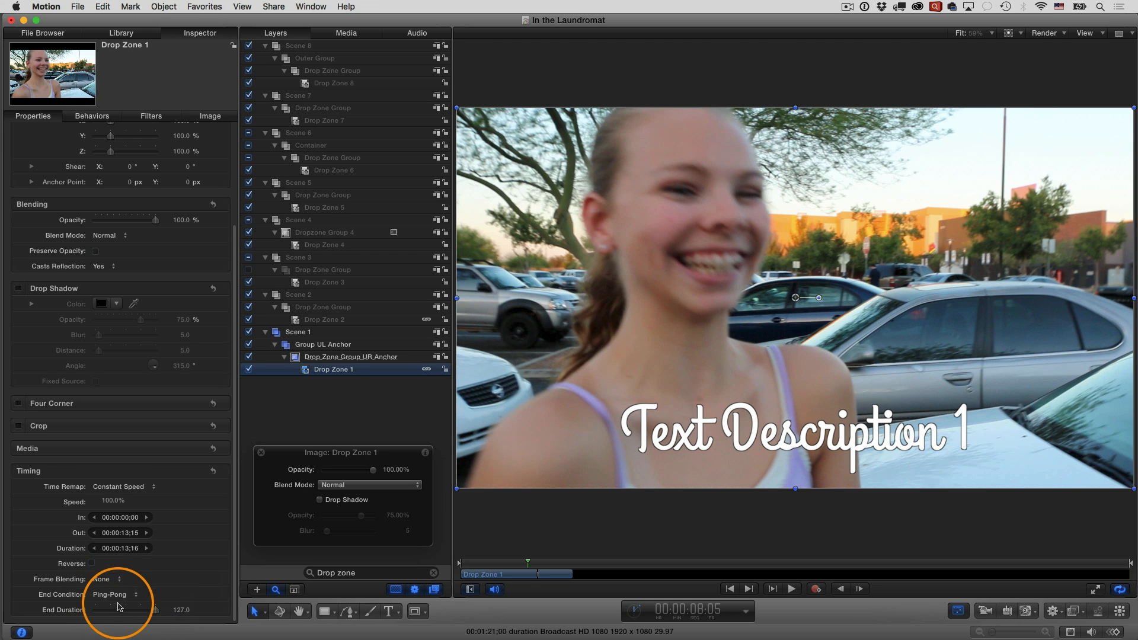
{"action": "left_click", "coordinate": [113, 596]}
{"action": "left_click", "coordinate": [119, 607]}
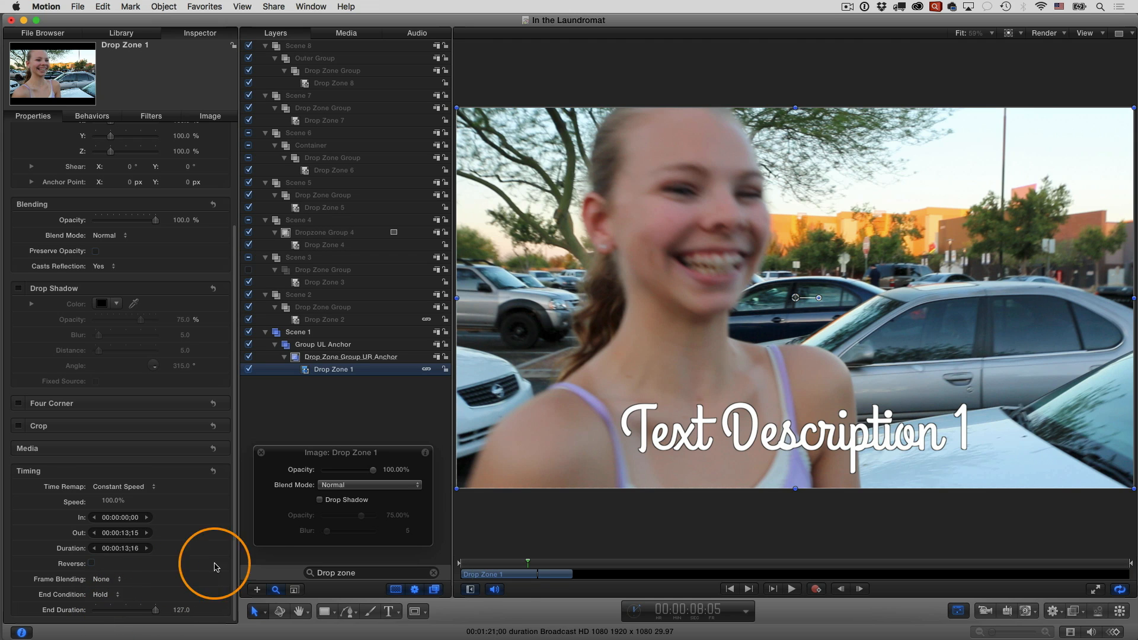
Shorten the playing part of Drop Zone 1's clip to about 00:00:06:16, extending its End Duration to 210 frames with the Hold end condition
{"action": "mouse_move", "coordinate": [528, 562]}
{"action": "left_mouse_down"}
{"action": "mouse_move", "coordinate": [542, 568]}
{"action": "mouse_move", "coordinate": [515, 571]}
{"action": "left_mouse_up"}
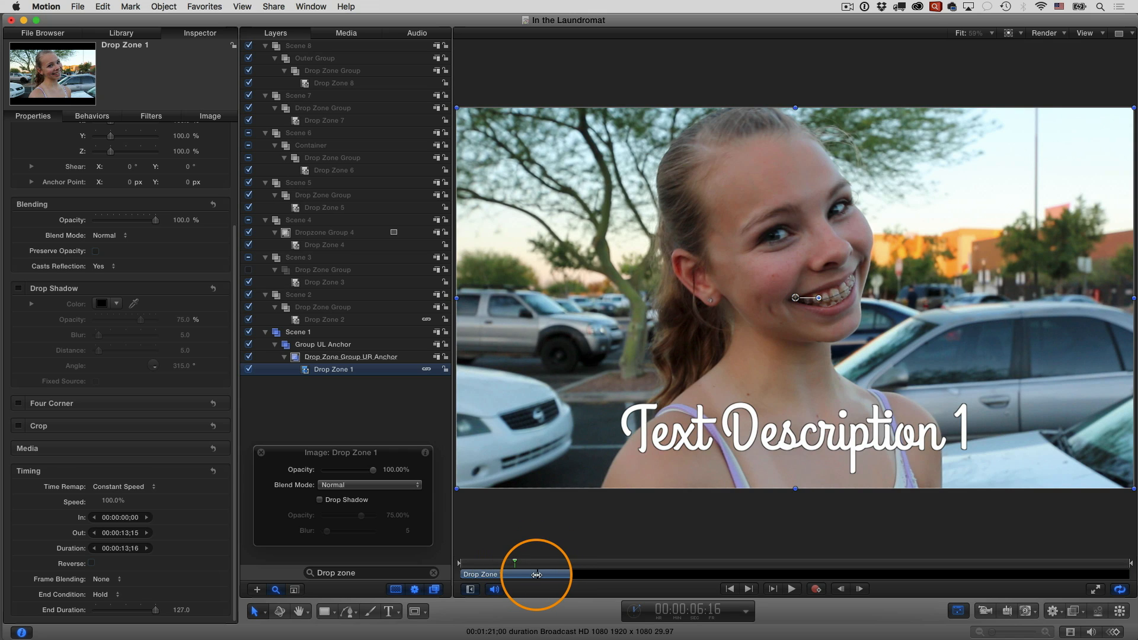
{"action": "left_click_drag", "start_coordinate": [515, 574], "coordinate": [570, 570]}
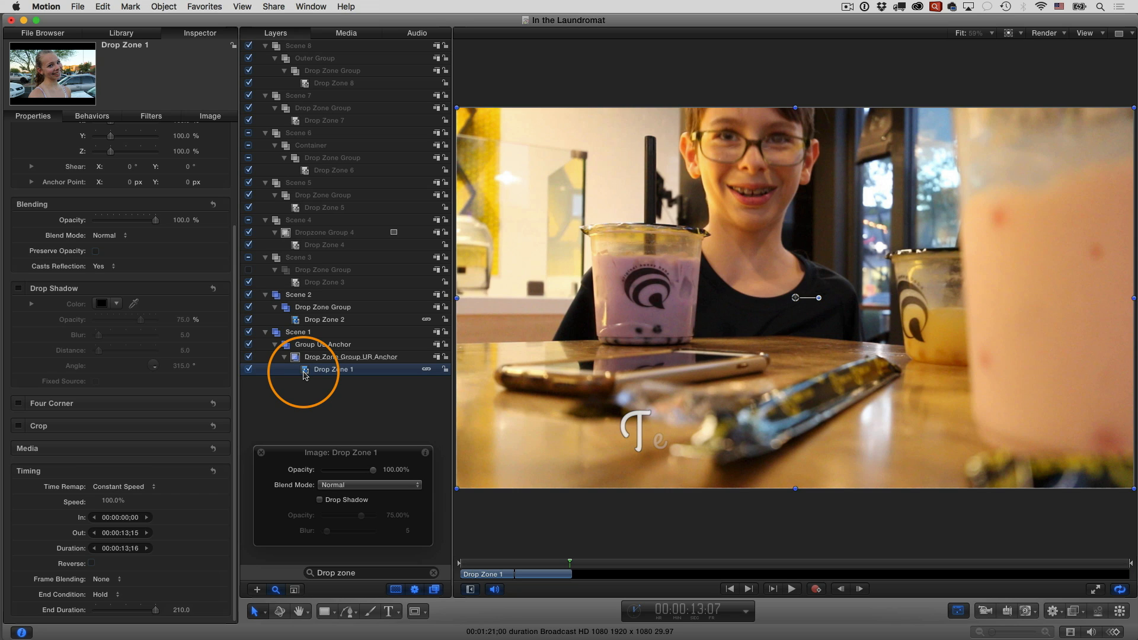
{"action": "left_click", "coordinate": [114, 594]}
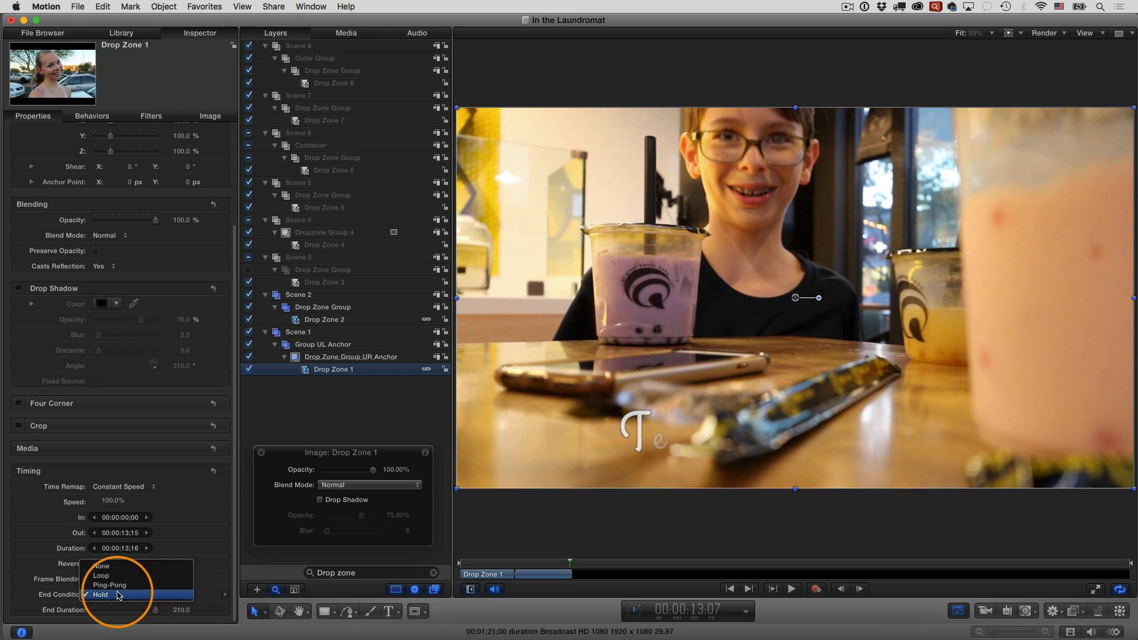
{"action": "left_click", "coordinate": [118, 595]}
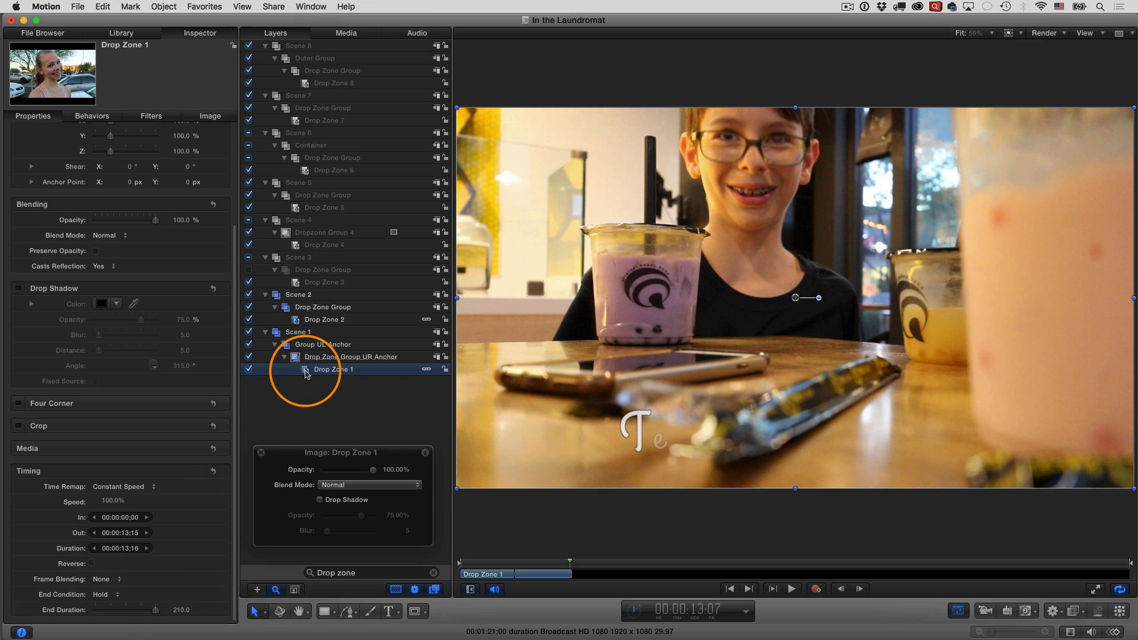